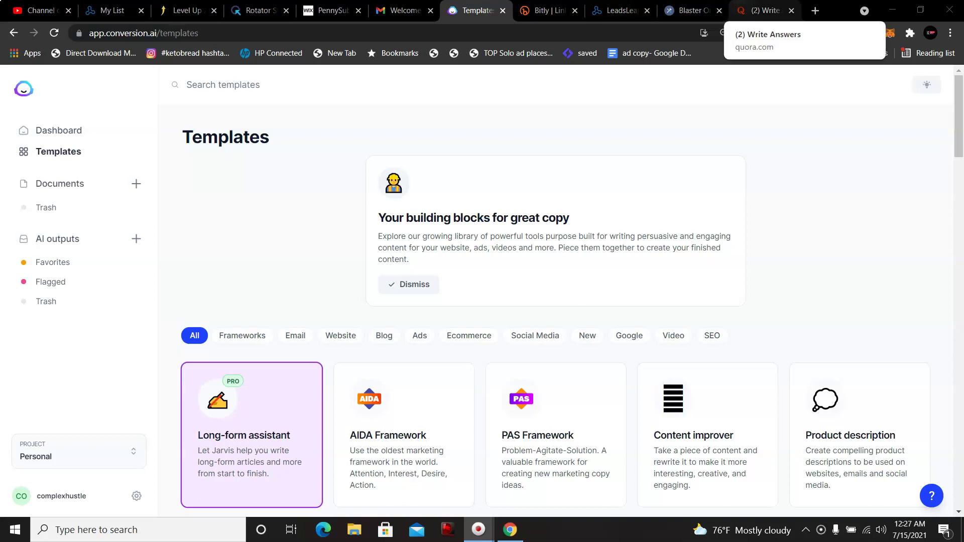
Step: Switch to Quora and open the account's stats page
left_click(744, 8)
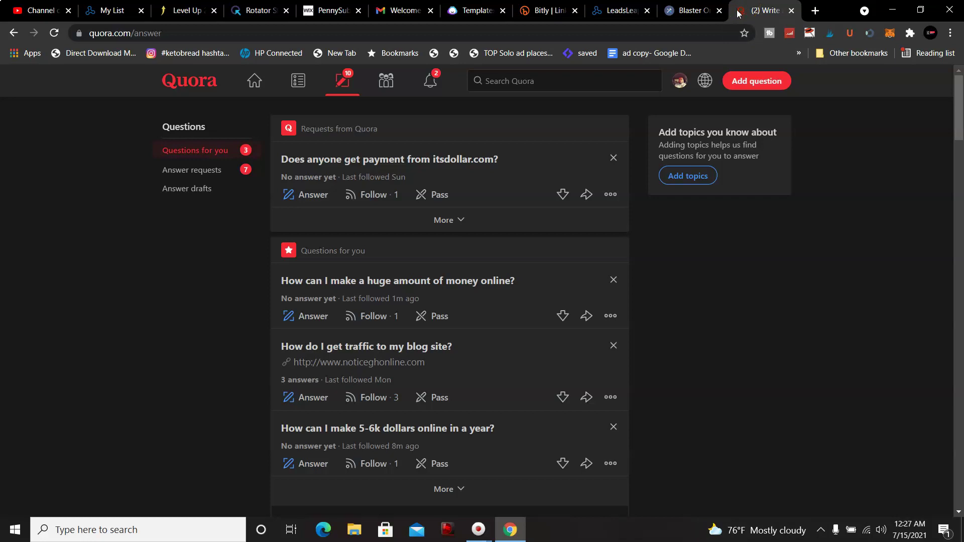
left_click(688, 78)
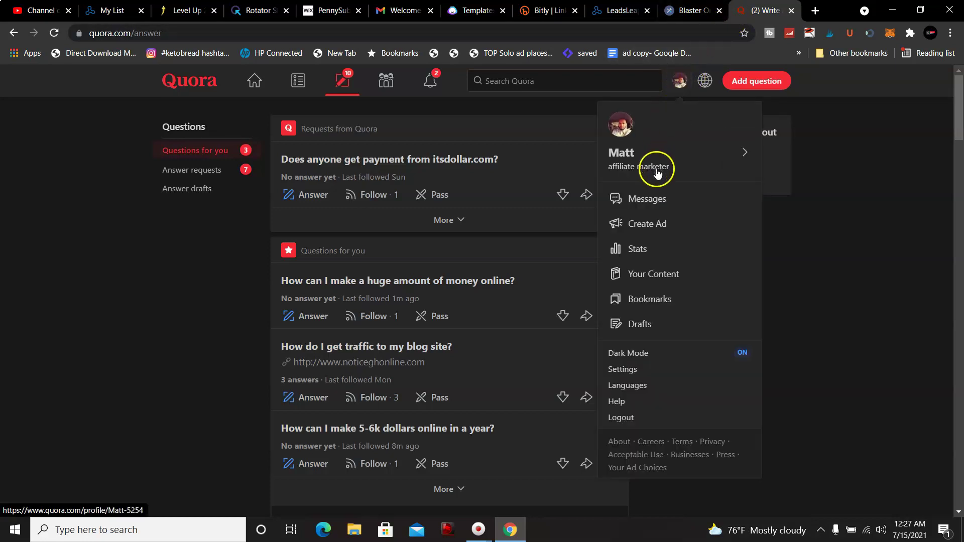
left_click(648, 248)
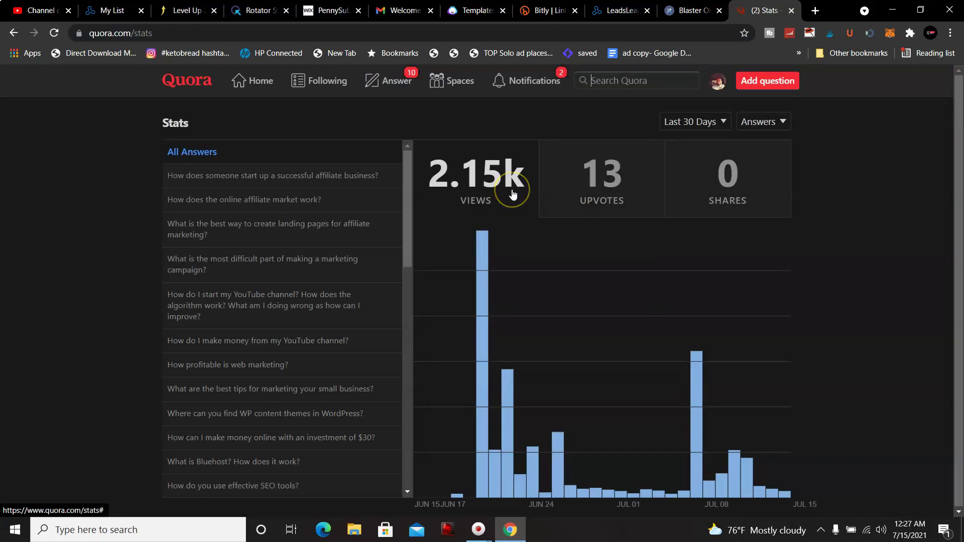
Step: Examine the views and upvotes charts for all answers over the last 30 days
left_click(487, 193)
left_click(522, 195)
left_click(517, 189)
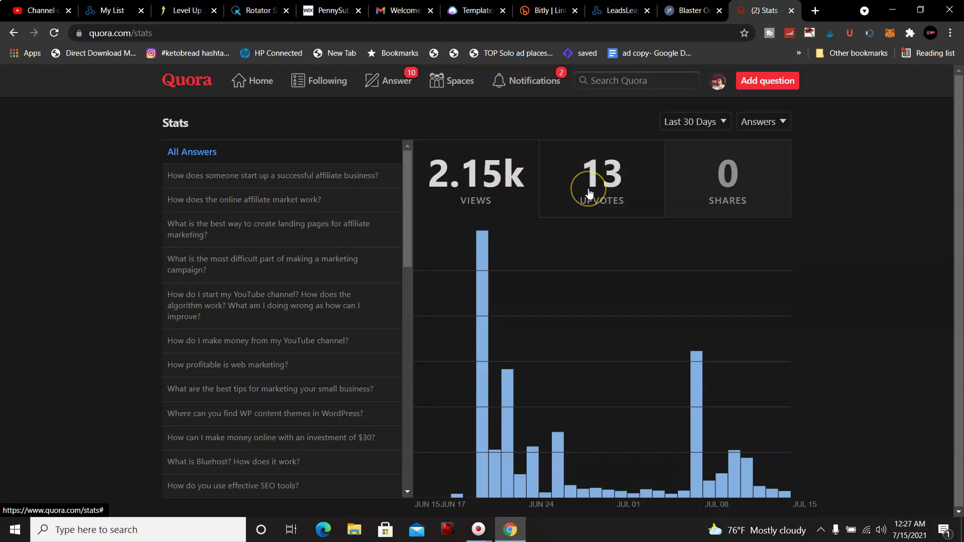
left_click(603, 194)
left_click(592, 196)
left_click(509, 187)
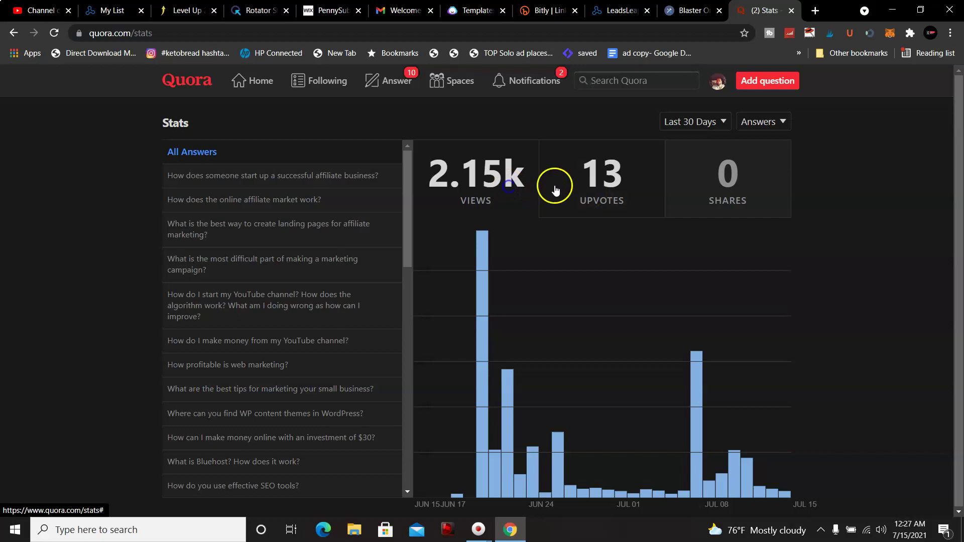
left_click(602, 186)
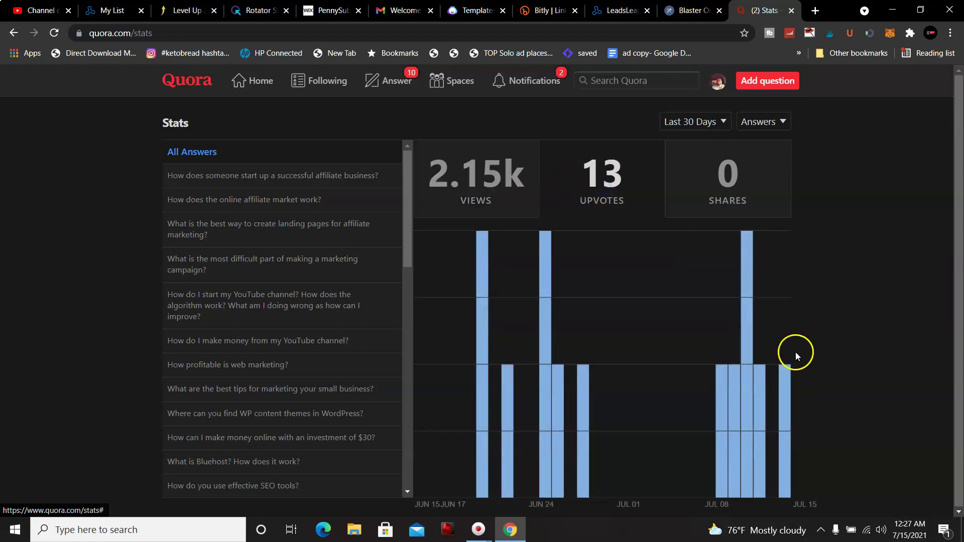
left_click(467, 156)
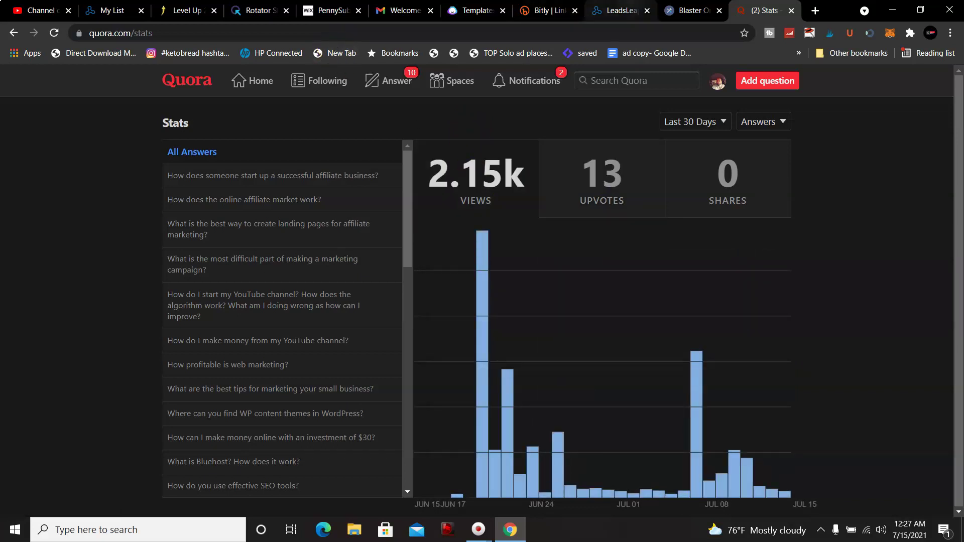
Step: Open the answer requests and start an answer to "How do I get unlimited sales for ClickBank for free?"
left_click(403, 80)
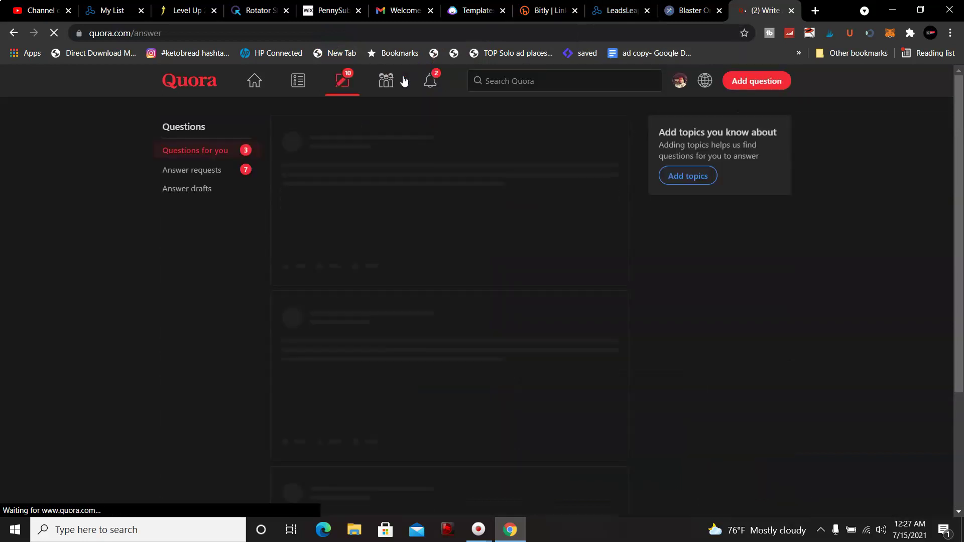
left_click(217, 170)
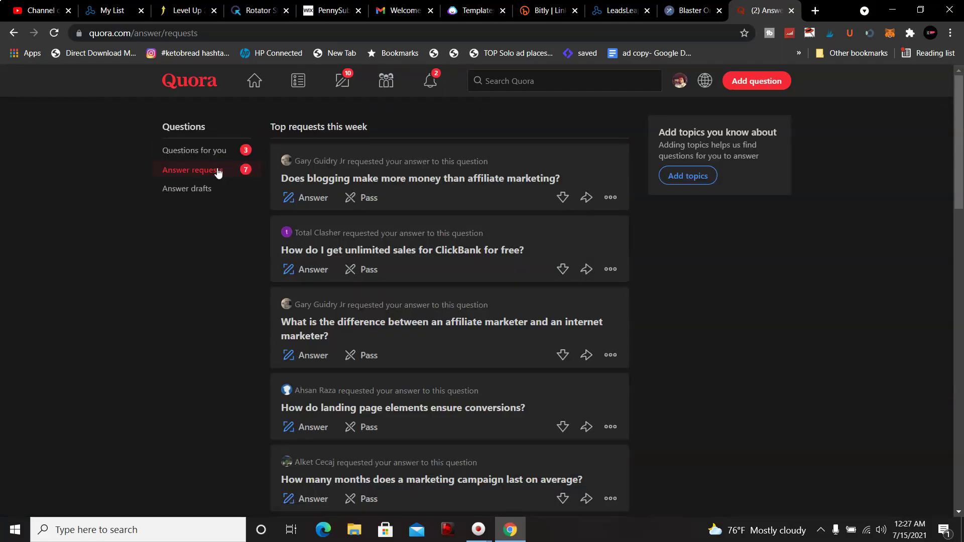
left_click(264, 168)
left_click_drag(532, 247, 314, 272)
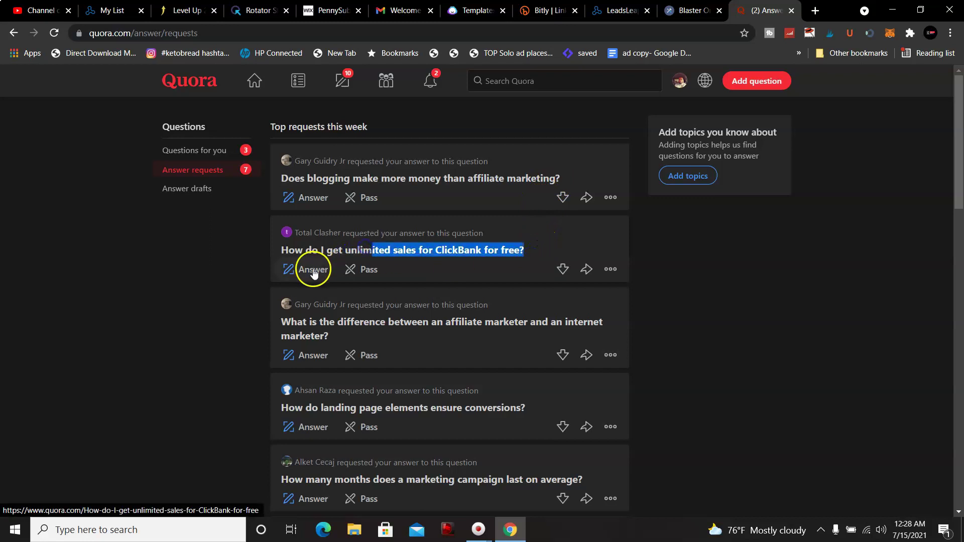
left_click(314, 270)
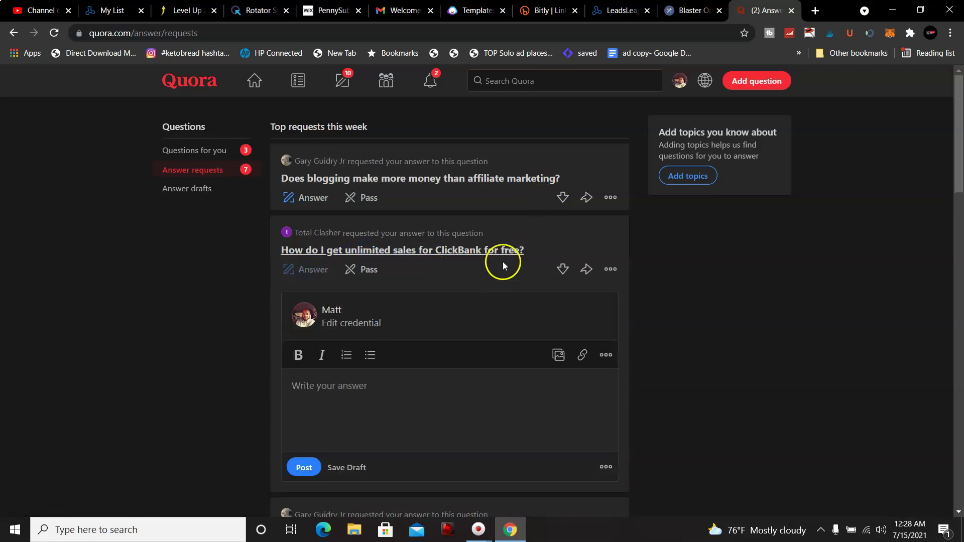
Step: Copy the full title of the question being answered, "How do I get unlimited sales for ClickBank for free?"
left_click_drag(534, 248, 285, 250)
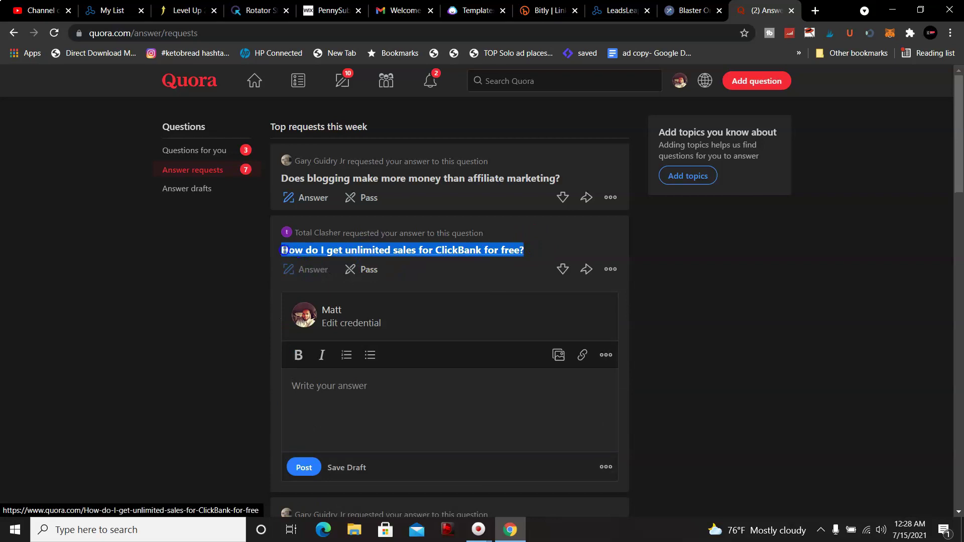
right_click(297, 252)
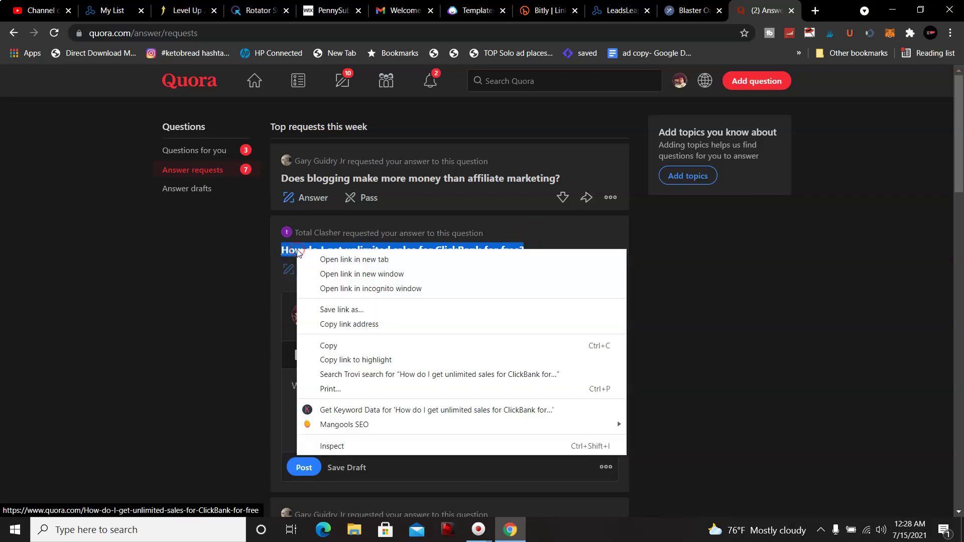
left_click(364, 346)
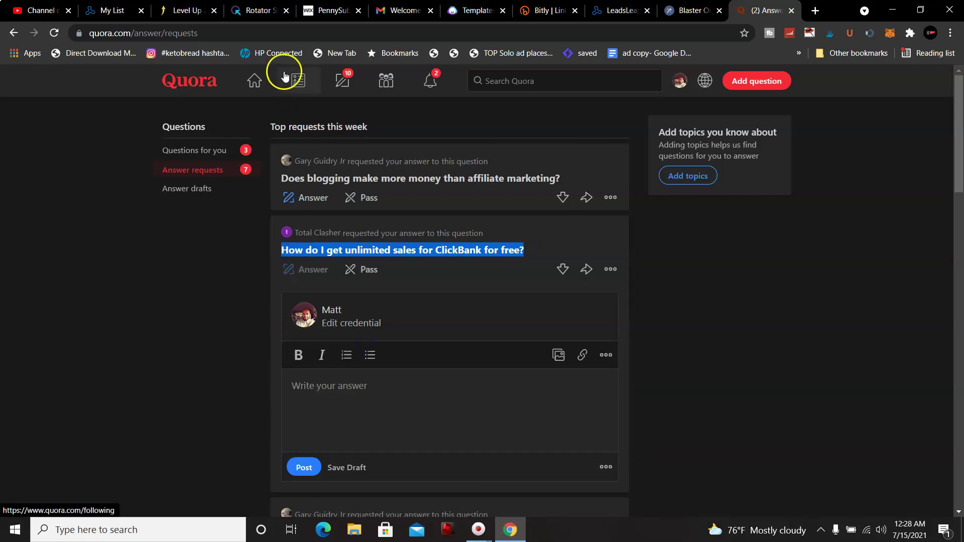
Step: Switch to Conversion.ai and open the Quora Answers template
left_click(479, 10)
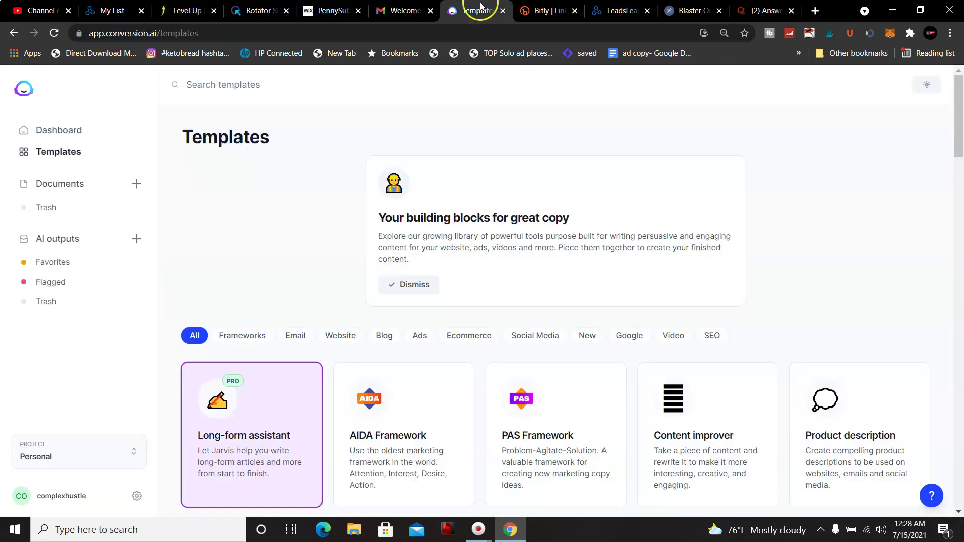
left_click_drag(958, 129, 960, 432)
left_click(836, 240)
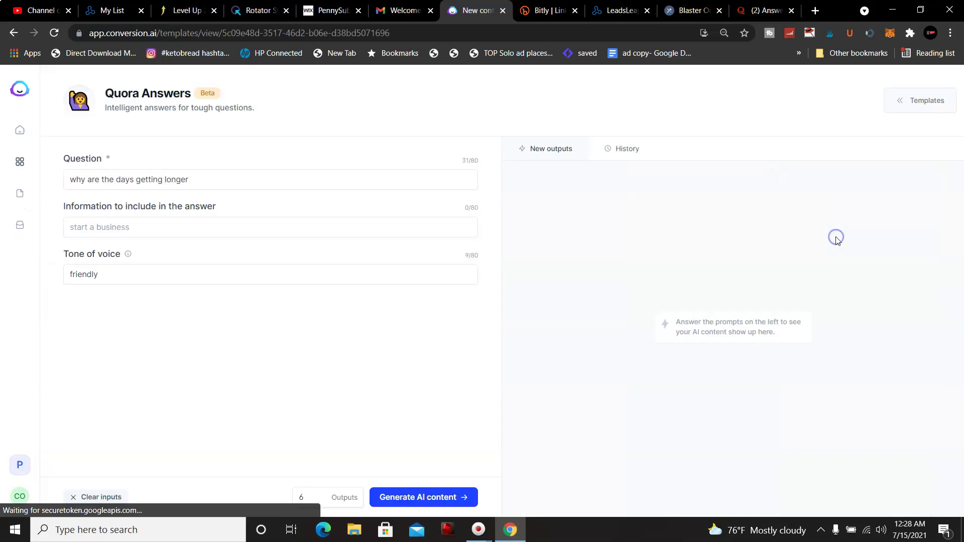
Step: Replace the template's question with the copied "How do I get unlimited sales for ClickBank for free?"
left_click_drag(318, 183, 68, 172)
key("BackSpace")
key("ctrl+v")
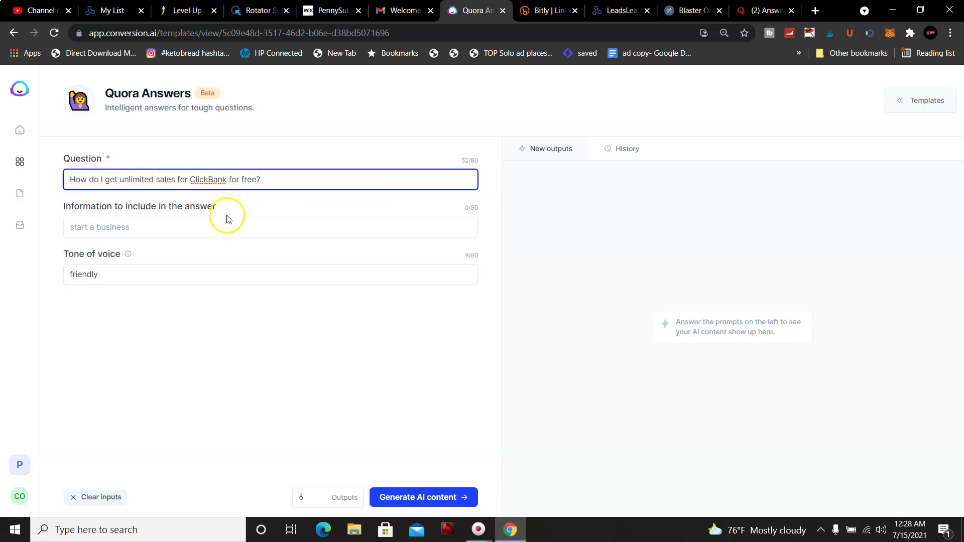
Step: Set the information to include in the answer to "start a youtube channel or blog" and generate the AI content
left_click(186, 224)
type("s")
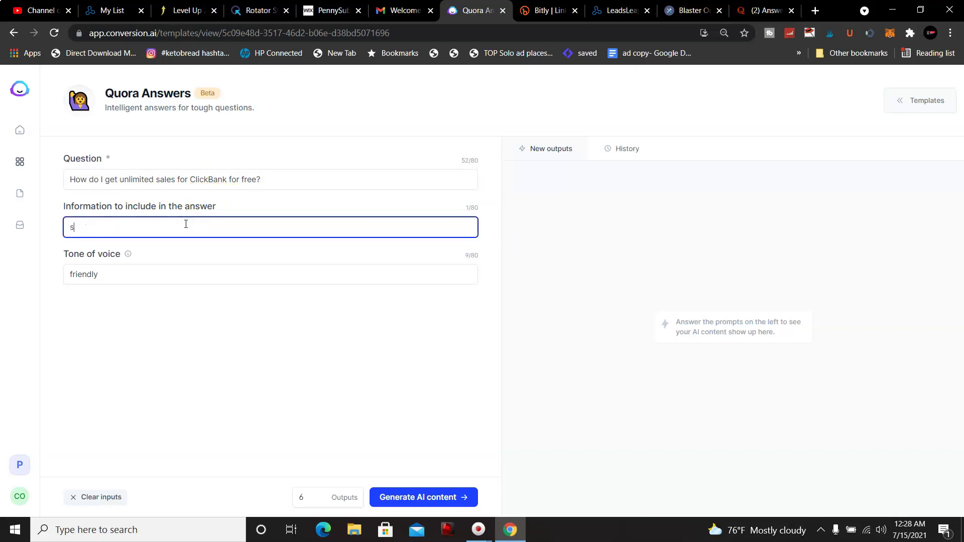
type("tart a youtube channel or blog")
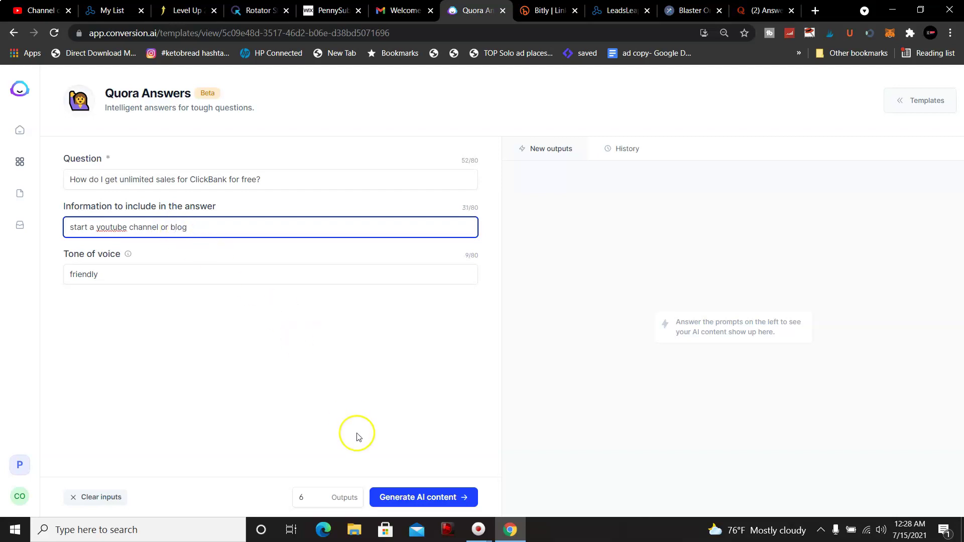
left_click(436, 497)
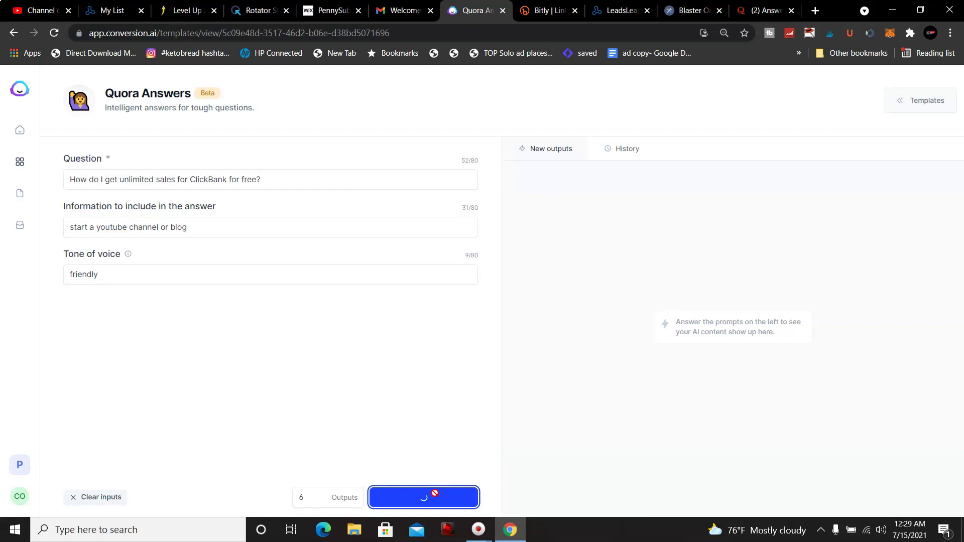
left_click(509, 327)
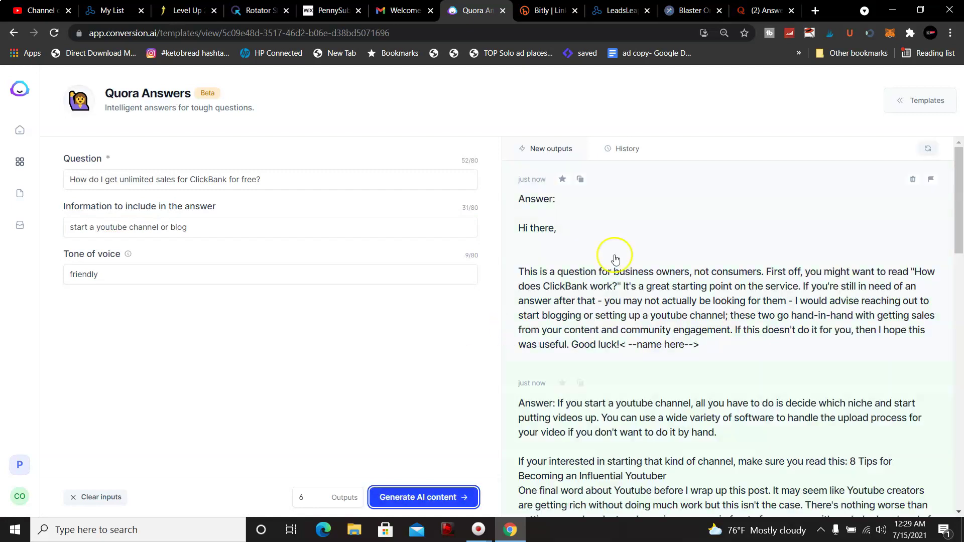
Step: Open the generated answer about building a blog or youtube channel and copy its text without the "Answer:" label and the incomplete last sentence
left_click_drag(958, 169, 958, 209)
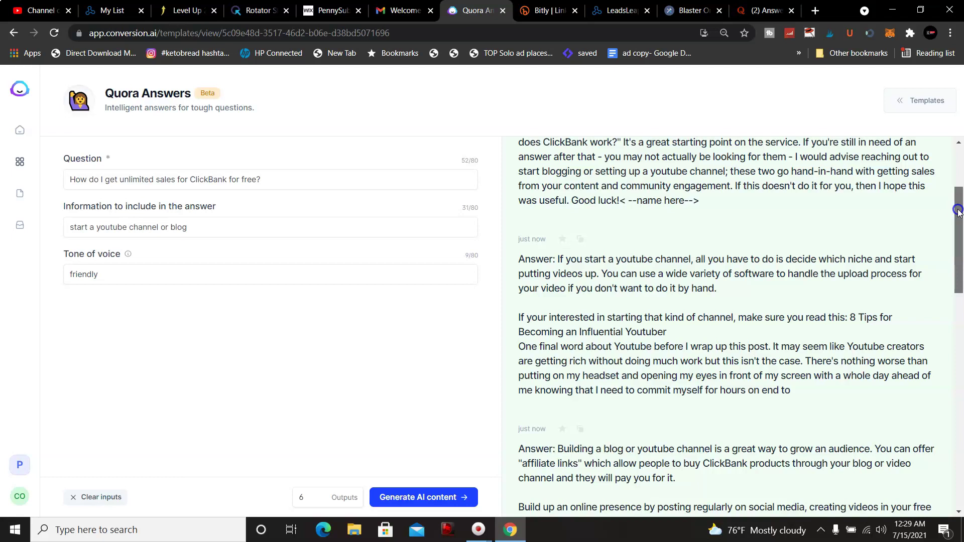
left_click_drag(958, 211, 960, 255)
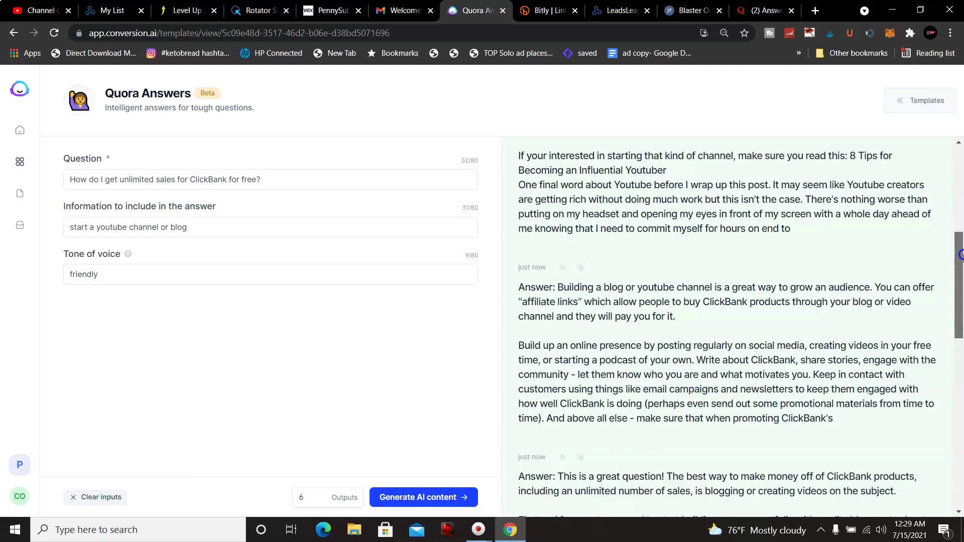
left_click_drag(960, 256, 961, 258)
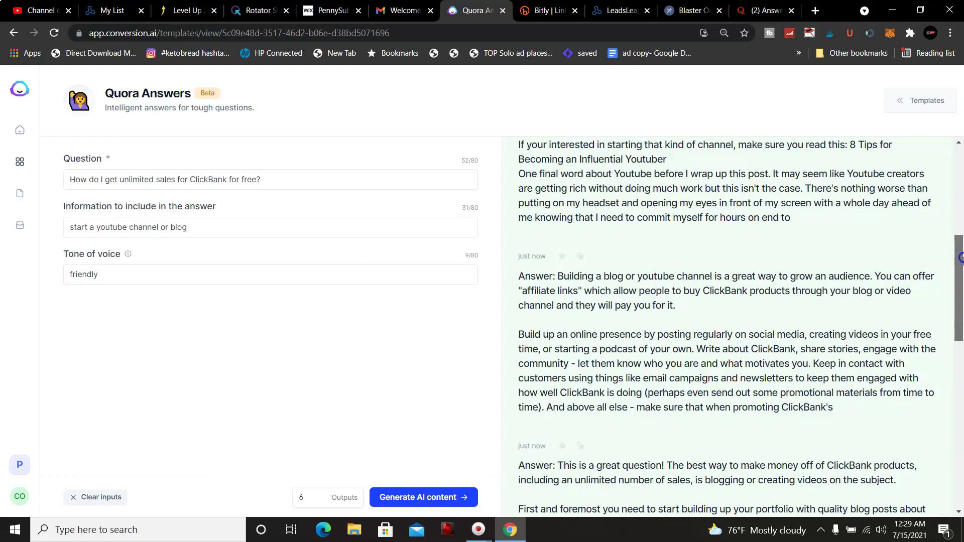
left_click_drag(961, 258, 960, 259)
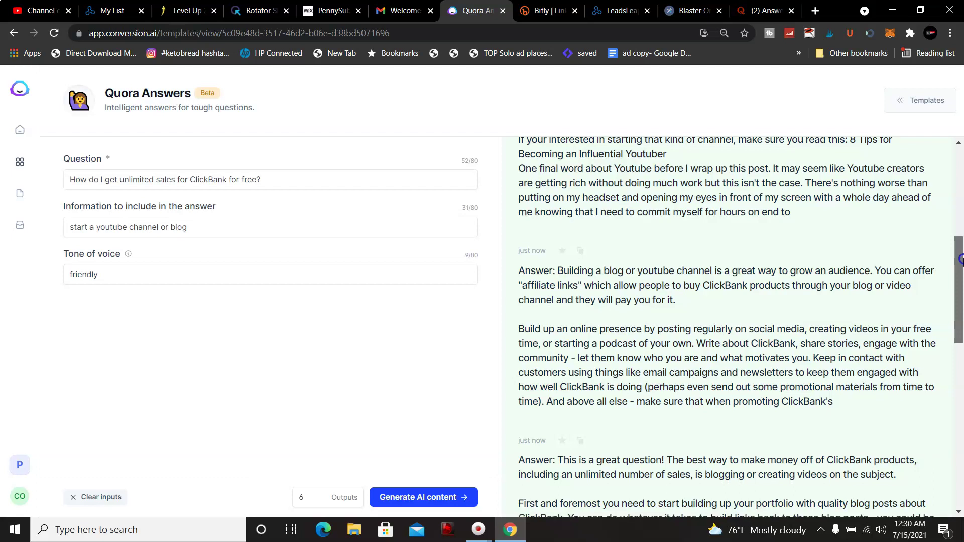
left_click_drag(961, 259, 961, 262)
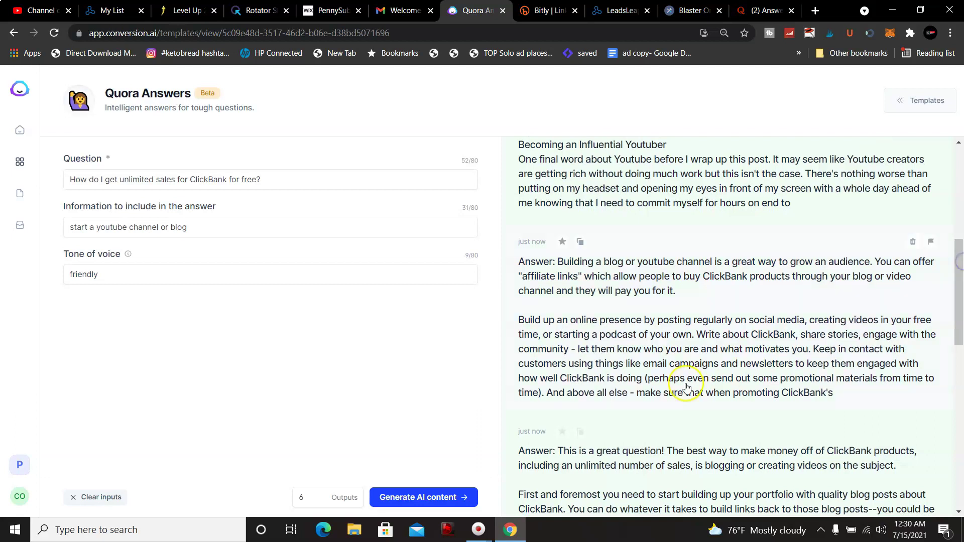
left_click(538, 400)
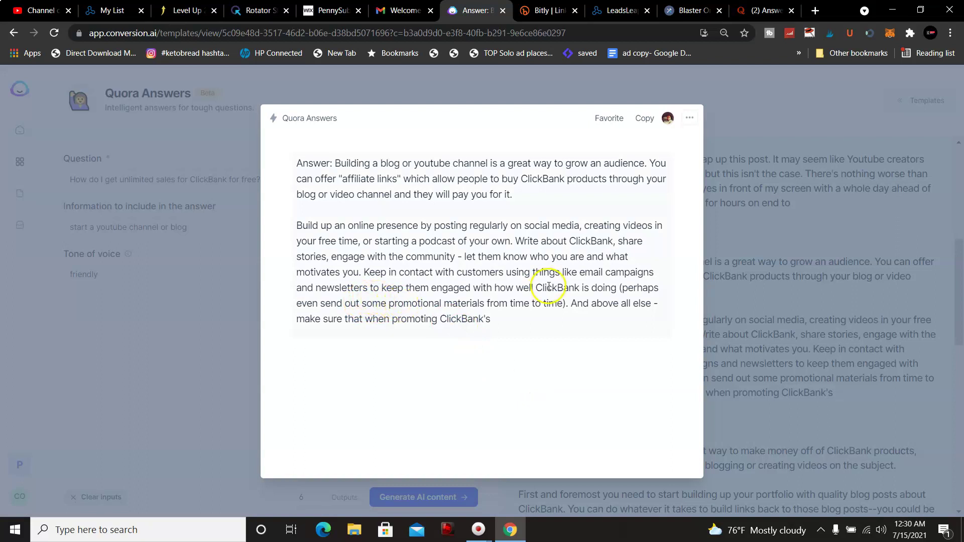
left_click_drag(570, 303, 348, 163)
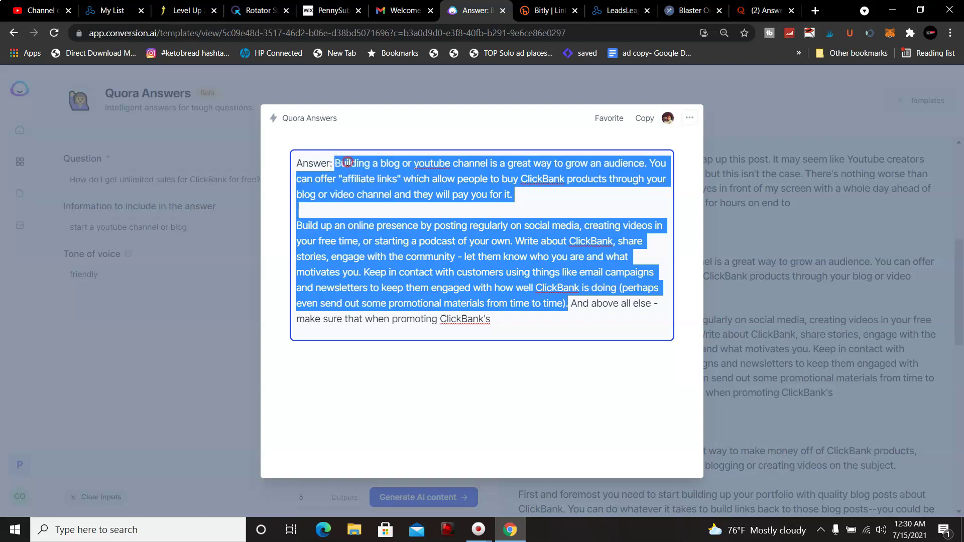
right_click(348, 163)
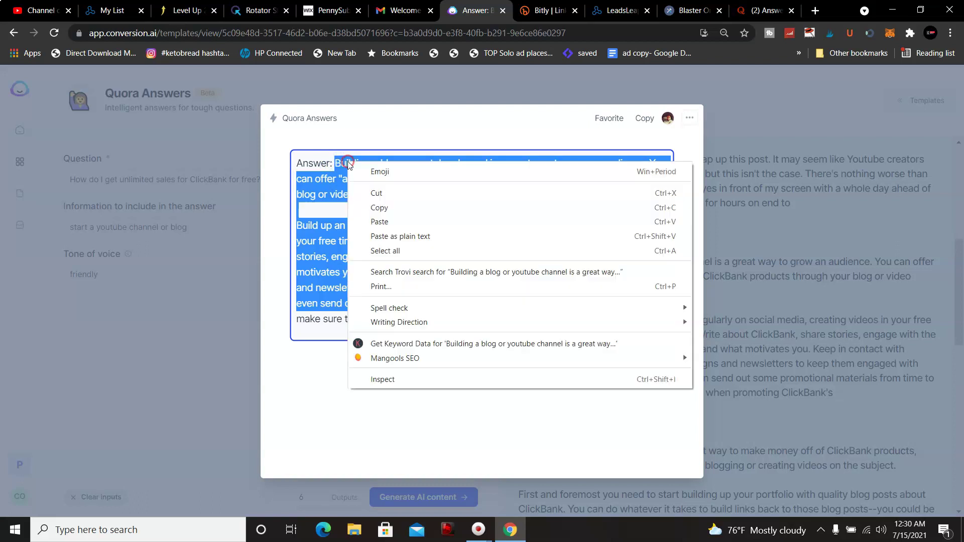
left_click(392, 207)
left_click(752, 182)
Step: Switch back to Quora and paste the copied text into the ClickBank question's answer
left_click(760, 10)
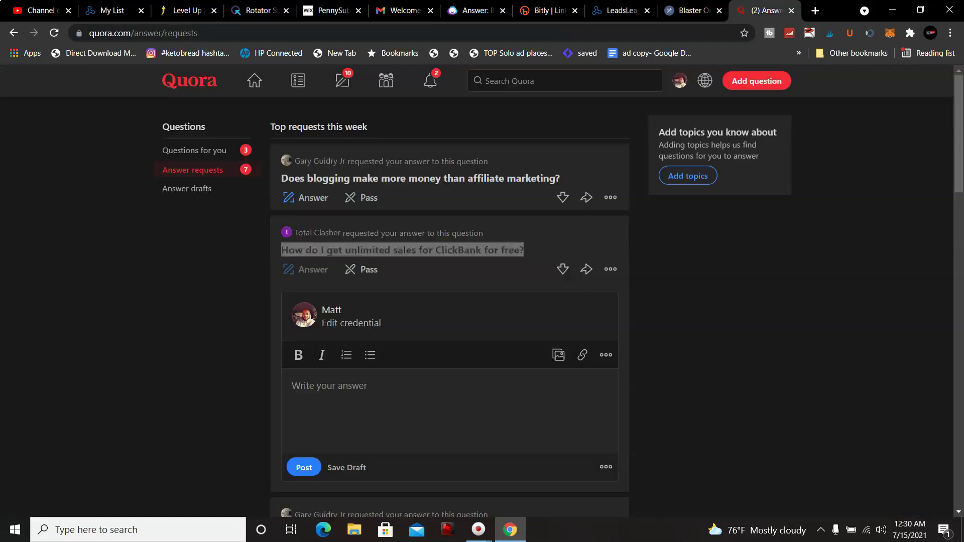
left_click(374, 385)
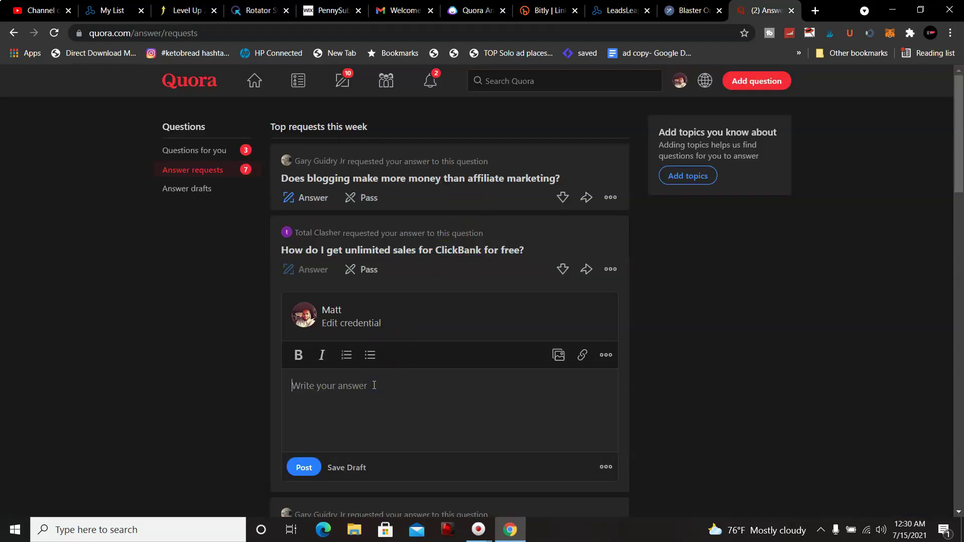
key("ctrl+v")
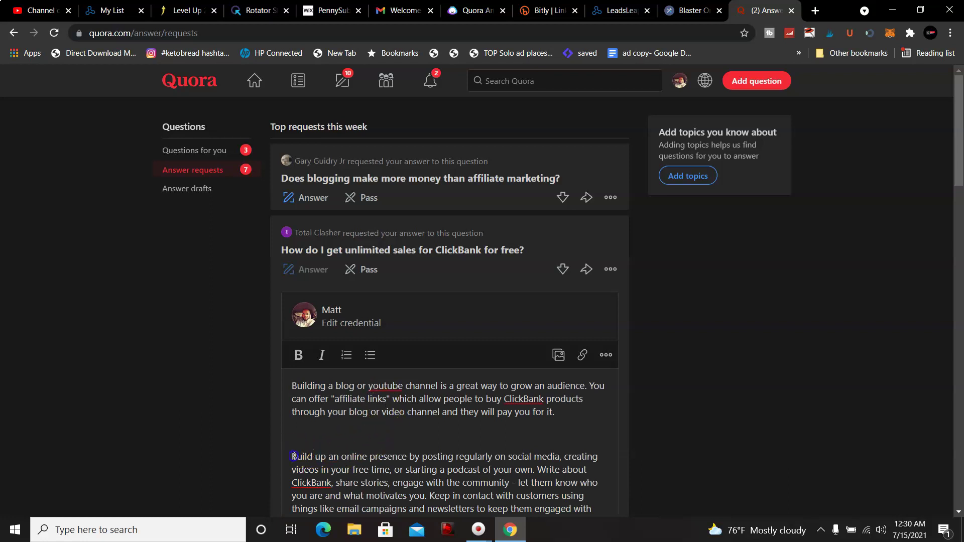
Step: Remove the extra blank line between the answer's two paragraphs and post the answer
left_click(292, 456)
key("BackSpace")
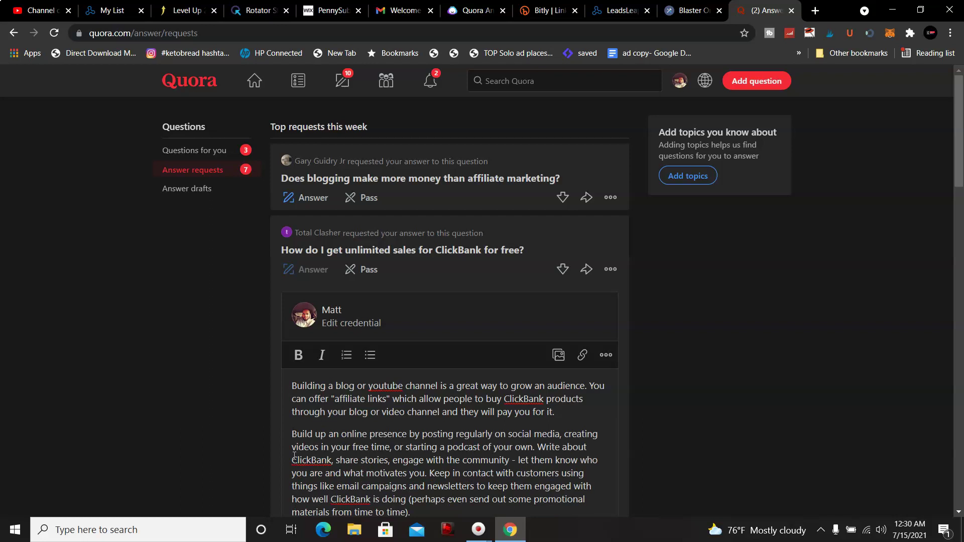
left_click_drag(959, 129, 960, 186)
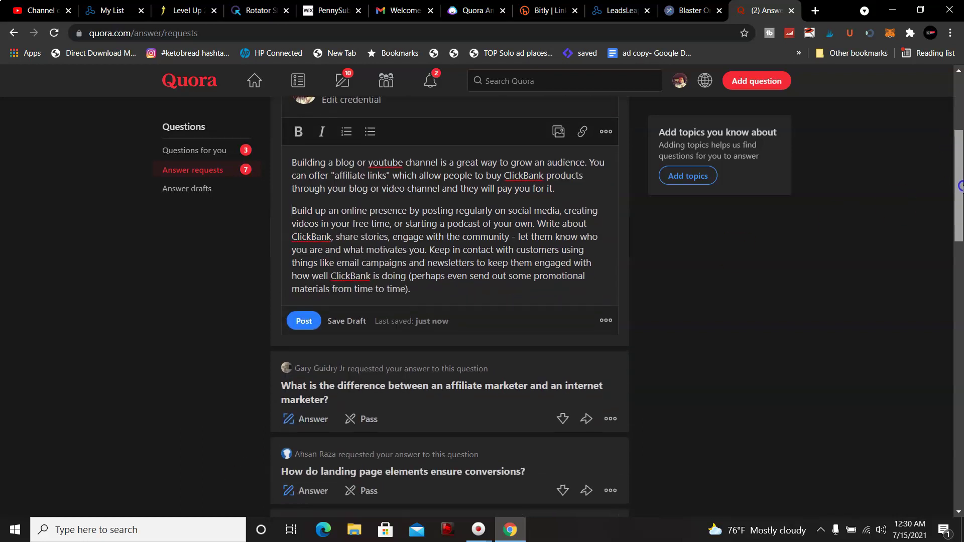
left_click(303, 322)
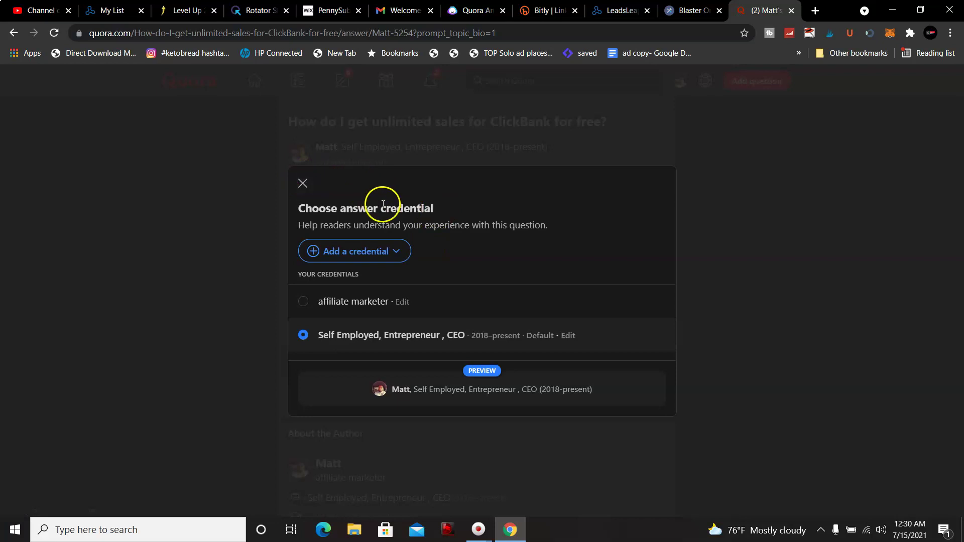
Step: Dismiss the answer credential prompt and open the list of questions with answer requests
left_click(304, 182)
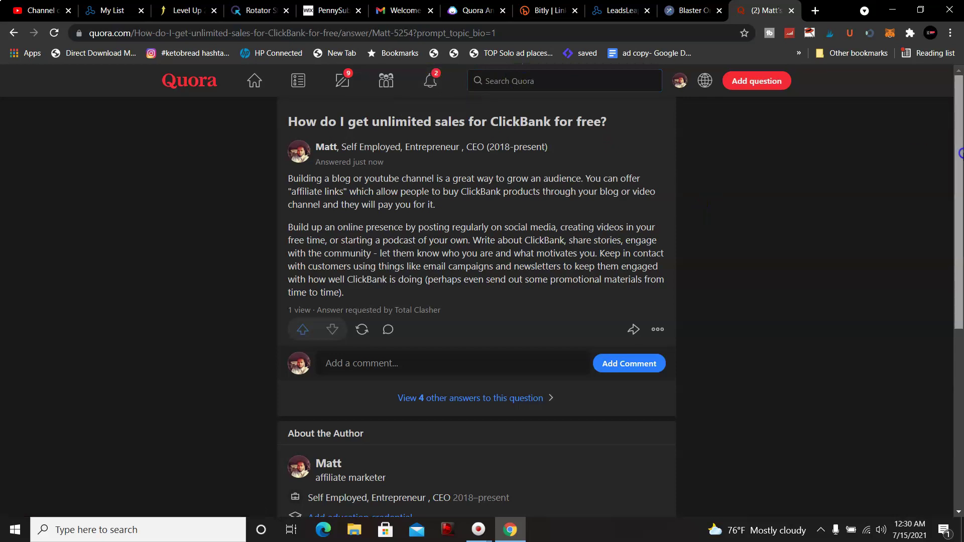
left_click(416, 82)
left_click(417, 81)
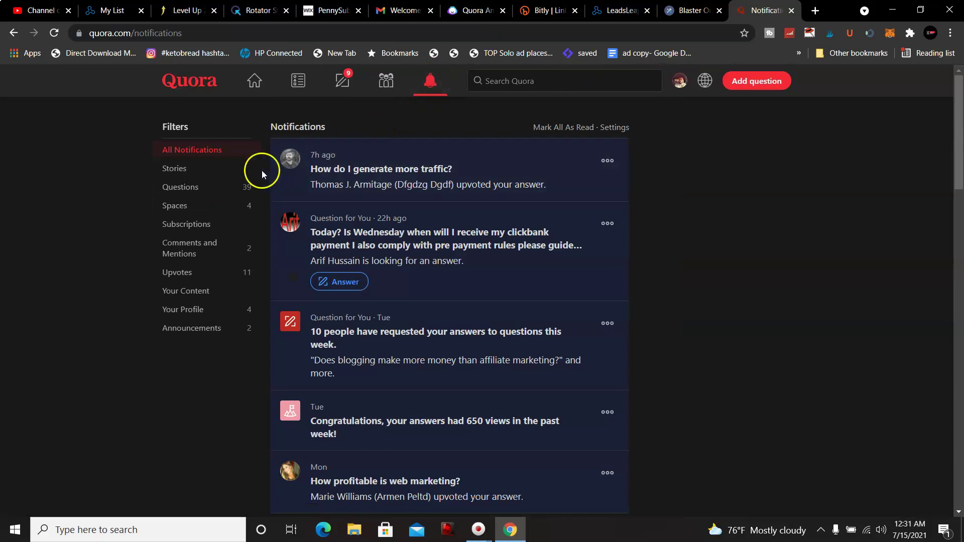
left_click(206, 188)
left_click(198, 171)
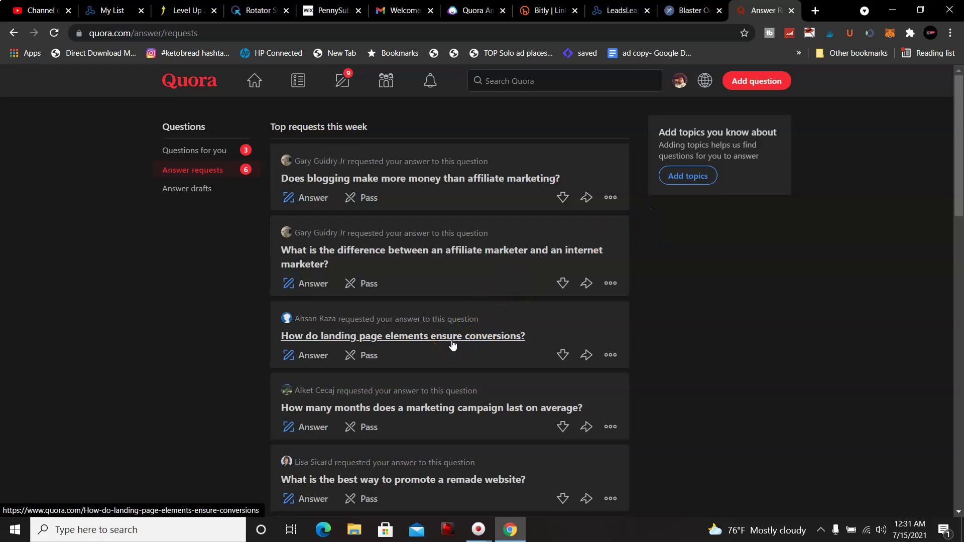
Step: Start an answer to the requested question "How do landing page elements ensure conversions?" and copy the question text
left_click(309, 355)
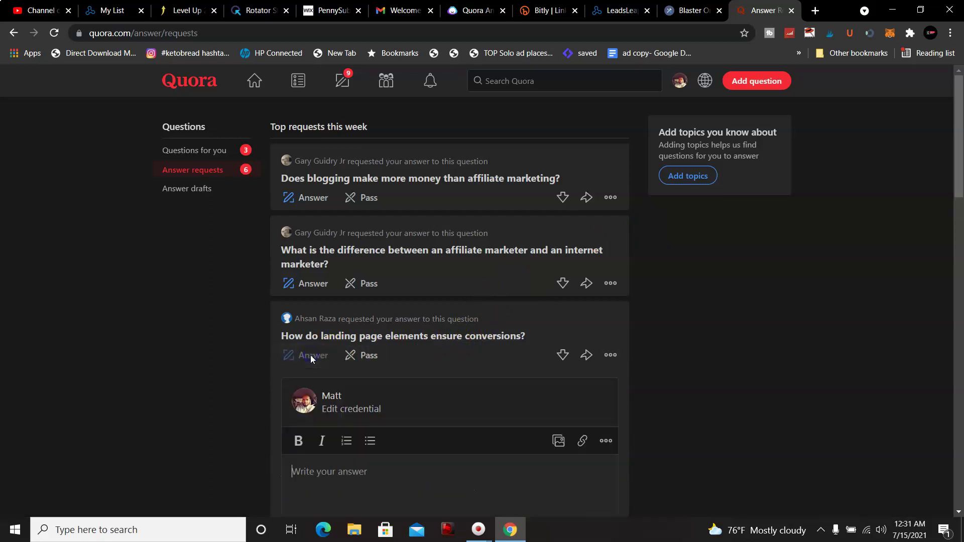
left_click_drag(531, 334, 281, 337)
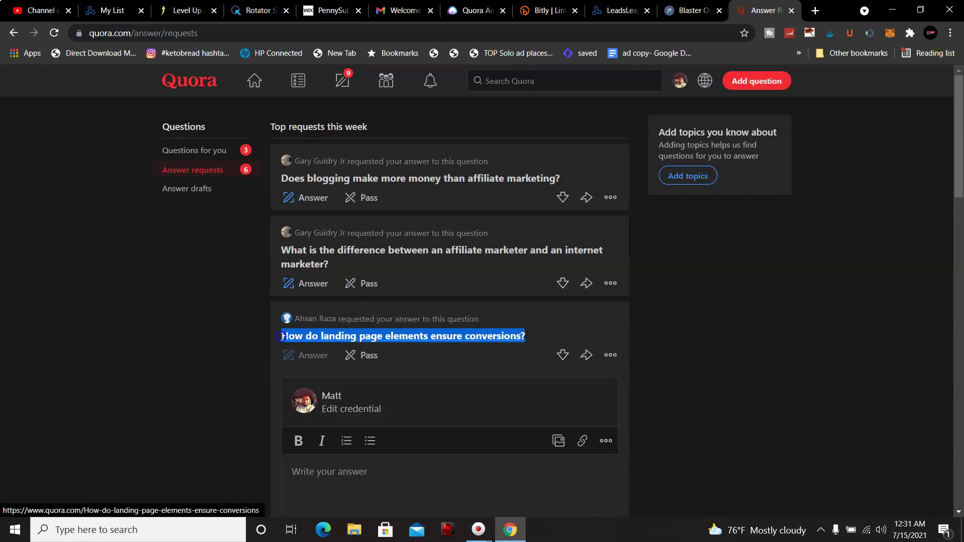
right_click(319, 333)
left_click(382, 221)
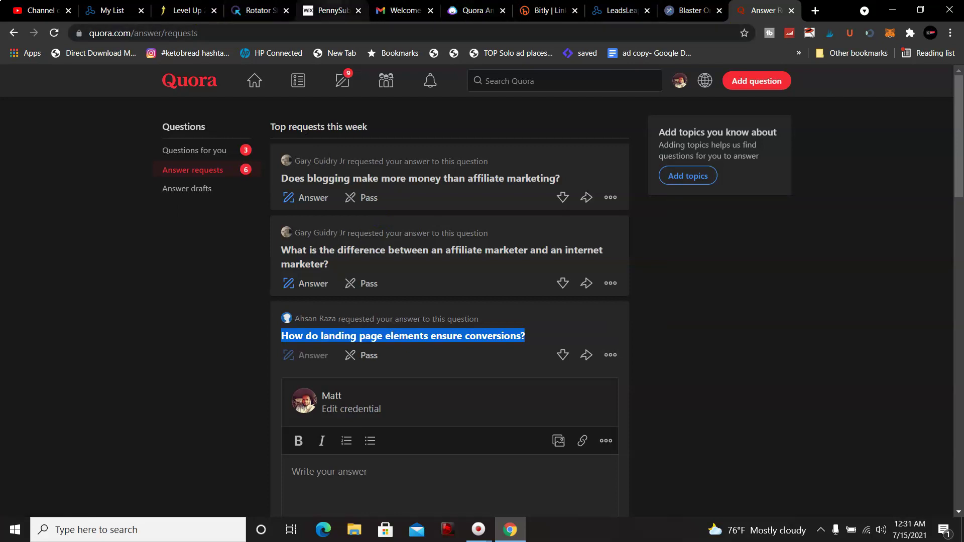
Step: Switch to Conversion.ai, close the open output, replace the template's question with the copied landing page question and generate the AI content
left_click(469, 10)
left_click(770, 198)
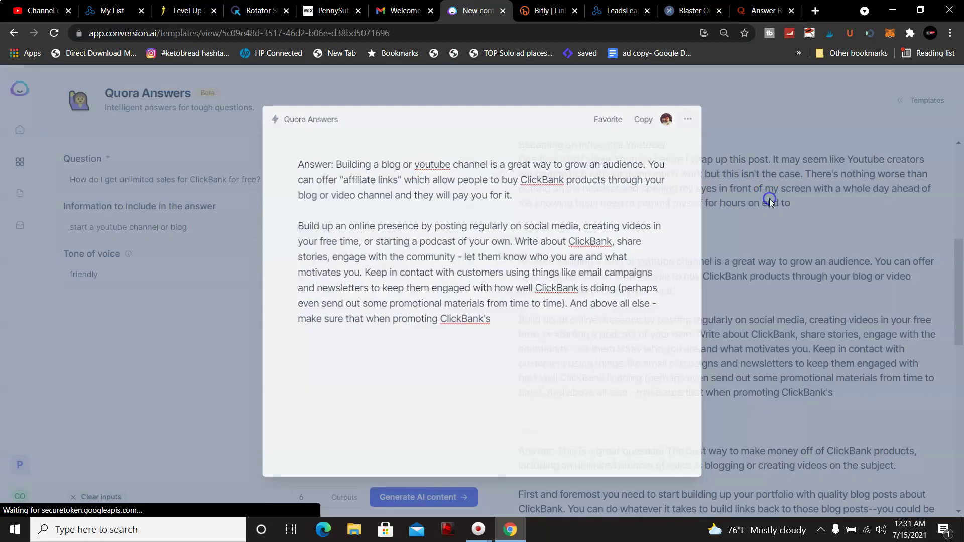
left_click(321, 178)
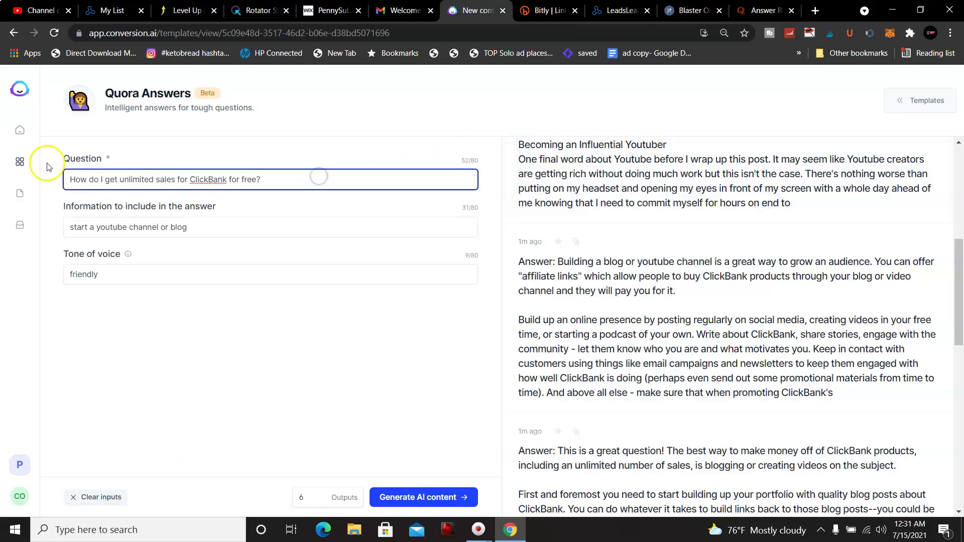
left_click_drag(258, 173, 71, 171)
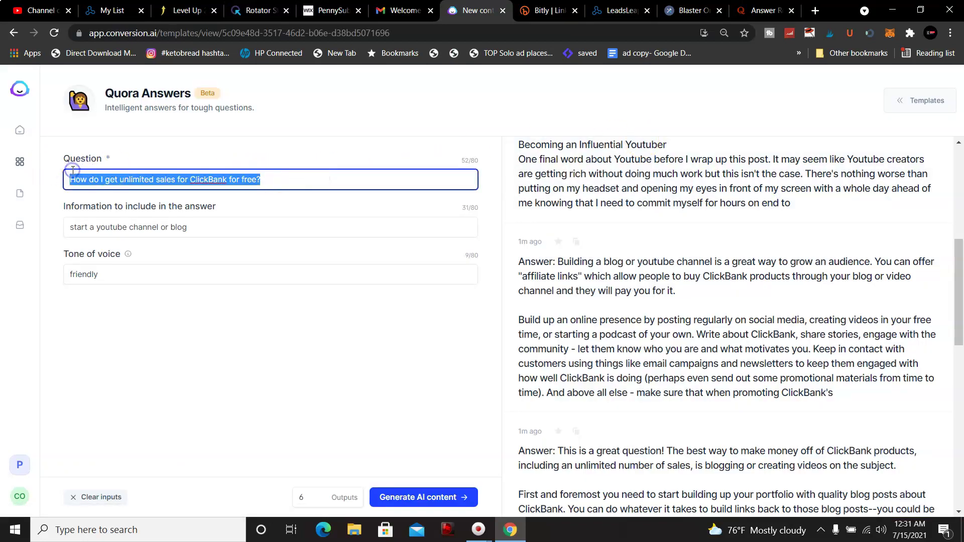
key("BackSpace")
key("ctrl+v")
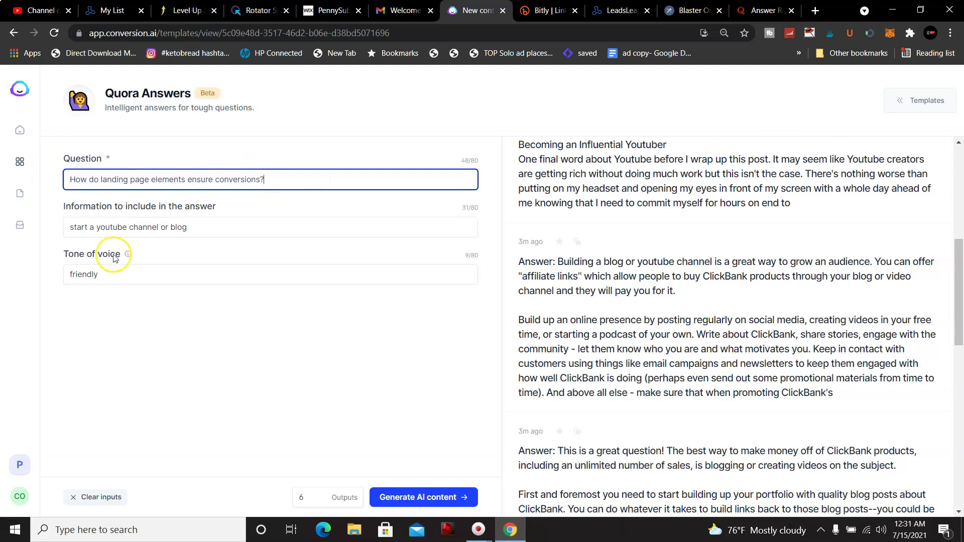
left_click(442, 493)
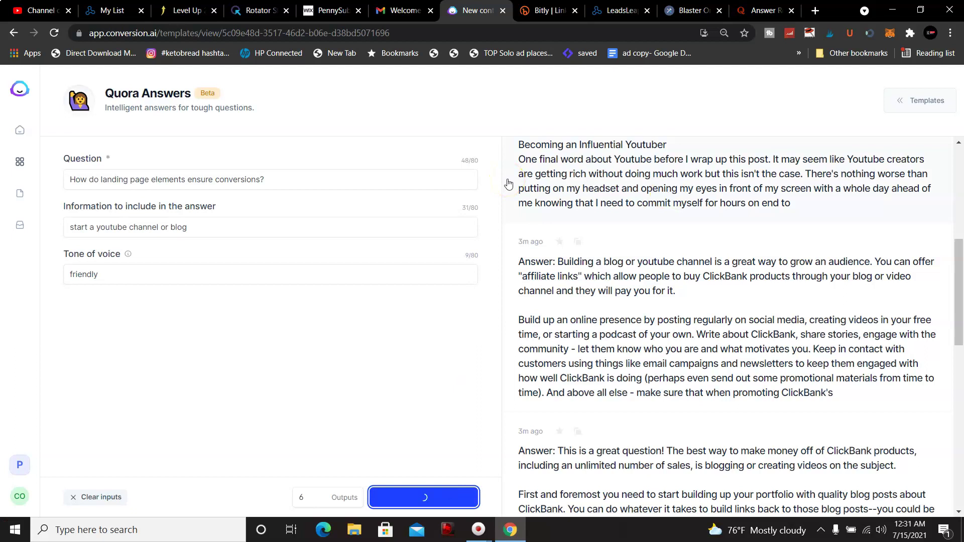
Step: Clear the information to include in the answer and generate the AI content again
left_click_drag(467, 228, 26, 227)
key("BackSpace")
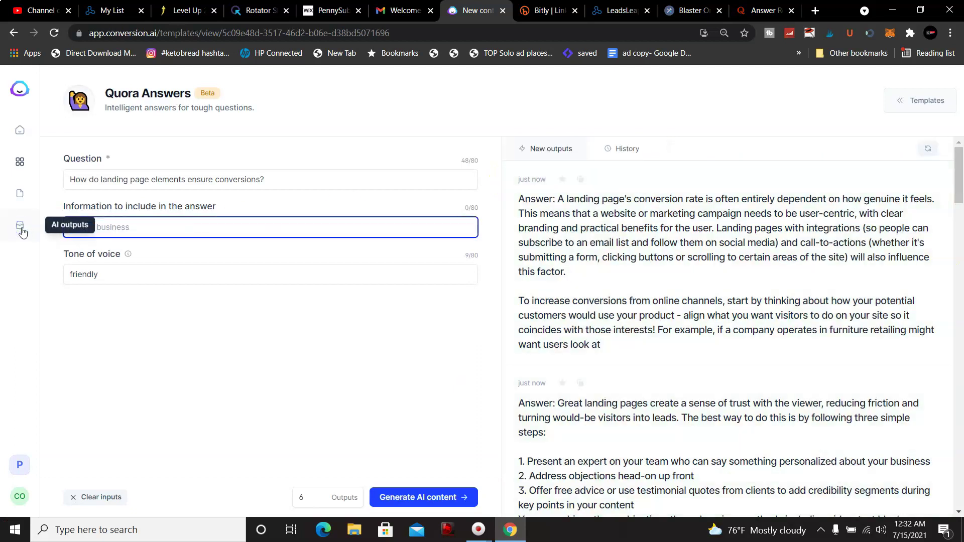
left_click(430, 496)
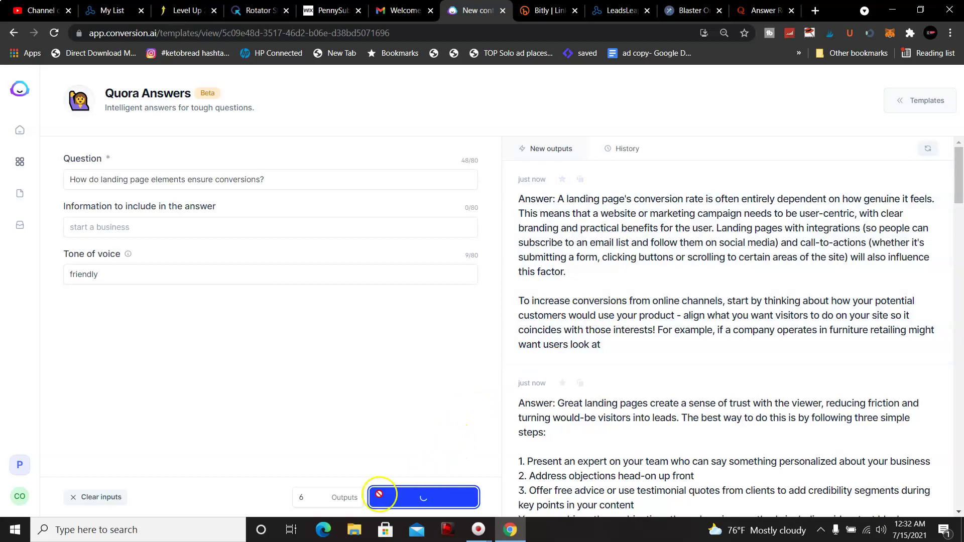
Step: Open the generated answer beginning "Landing pages vary immensely" and copy its full text without the "Answer:" label
left_click_drag(959, 166, 961, 134)
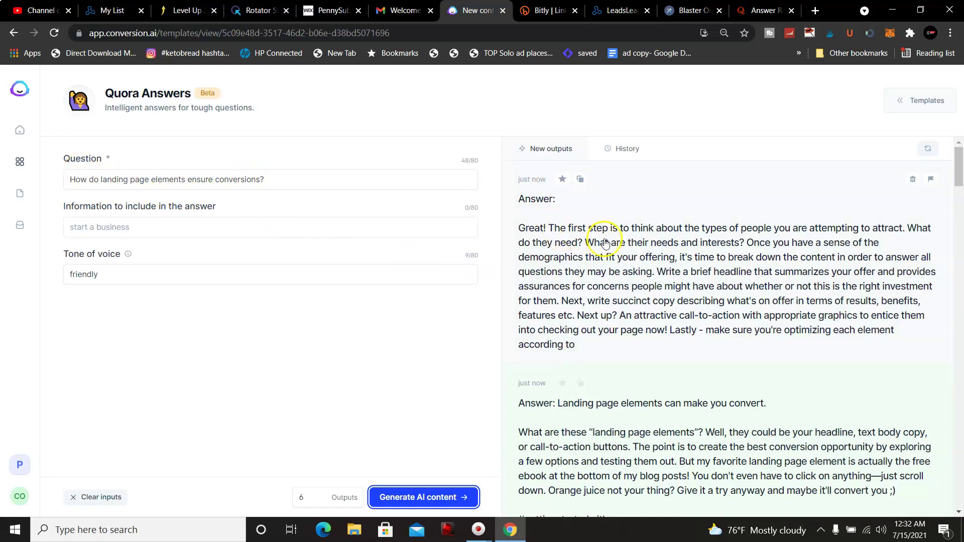
left_click_drag(960, 165, 960, 172)
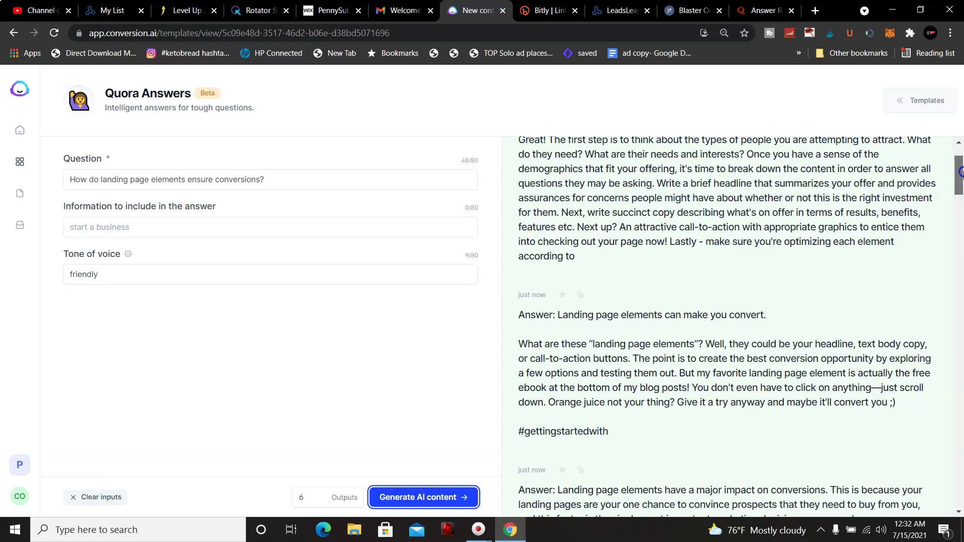
scroll(960, 172, "down", 1)
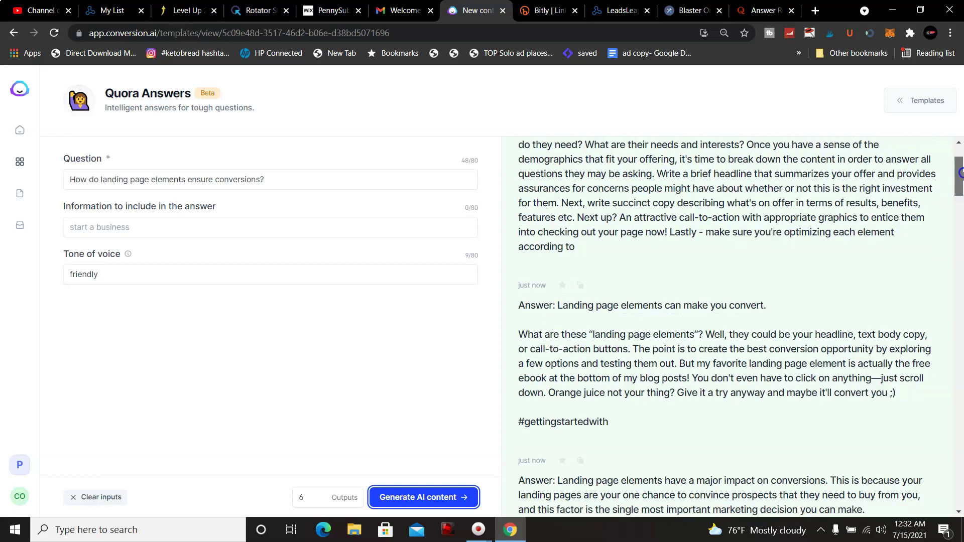
scroll(960, 172, "down", 1)
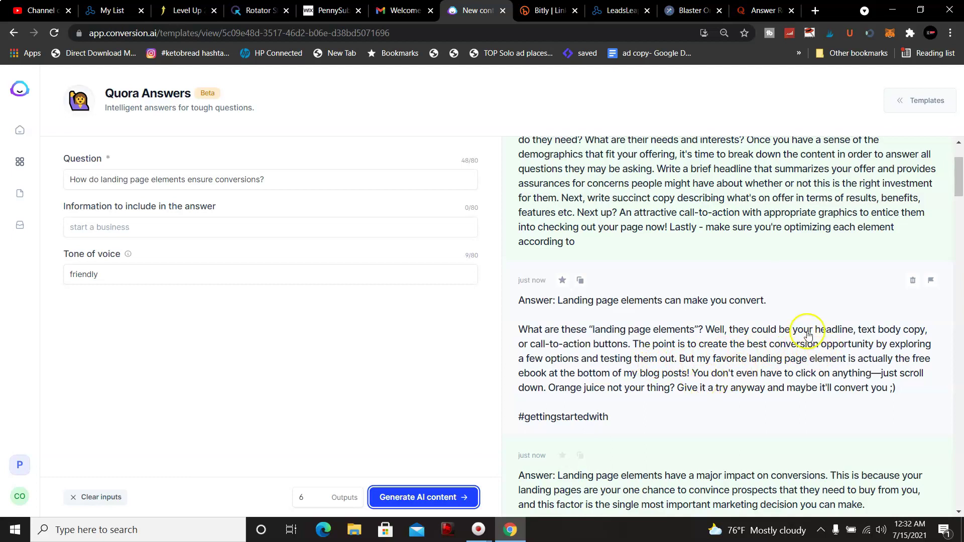
left_click_drag(963, 161, 961, 204)
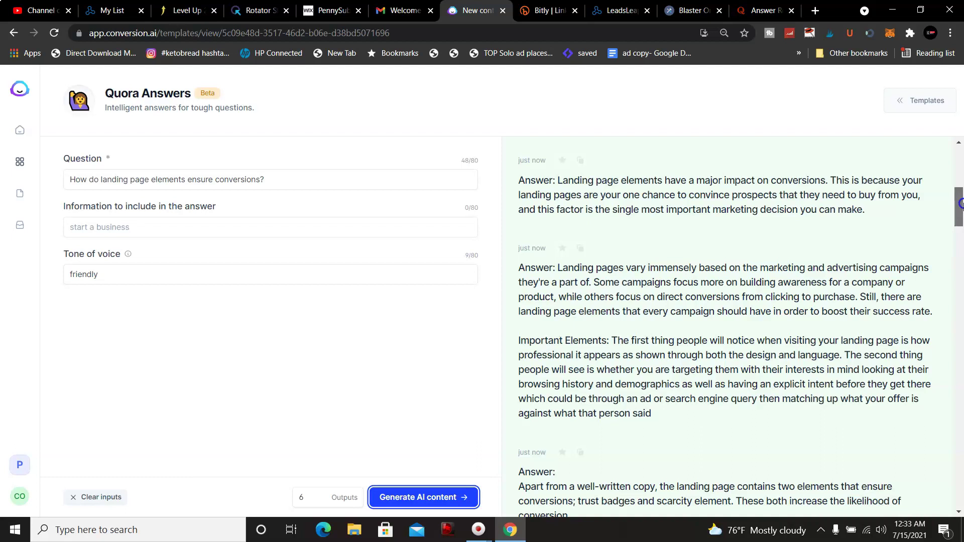
left_click_drag(963, 204, 962, 204)
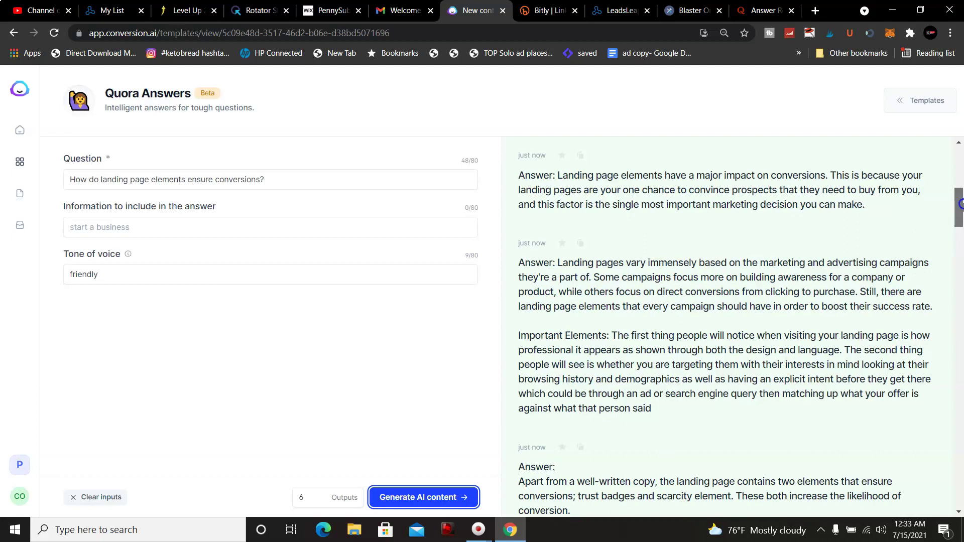
left_click_drag(962, 204, 962, 206)
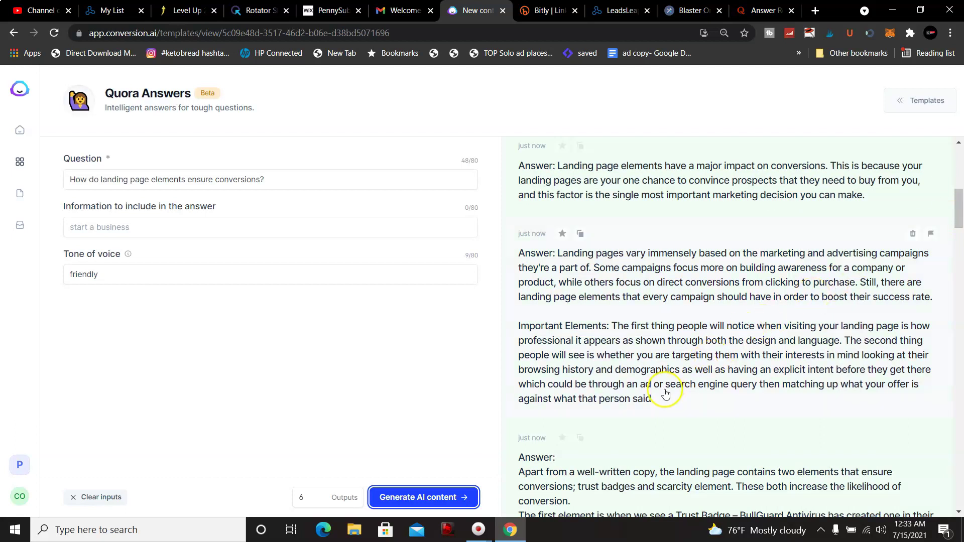
left_click(638, 376)
left_click_drag(335, 163, 322, 354)
right_click(411, 179)
left_click(468, 228)
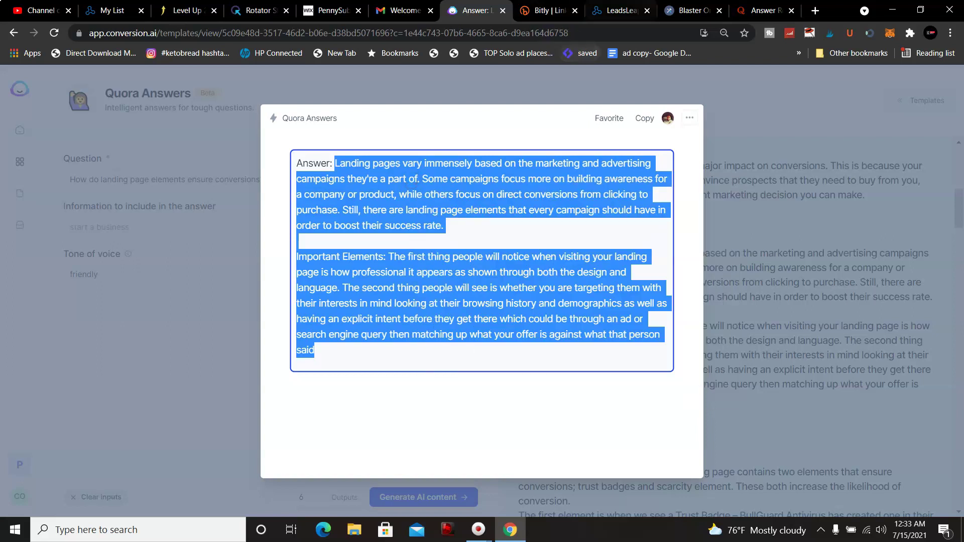
Step: Switch back to Quora, paste the copied text into the landing page question's answer, post it and dismiss the credential prompt
left_click(760, 10)
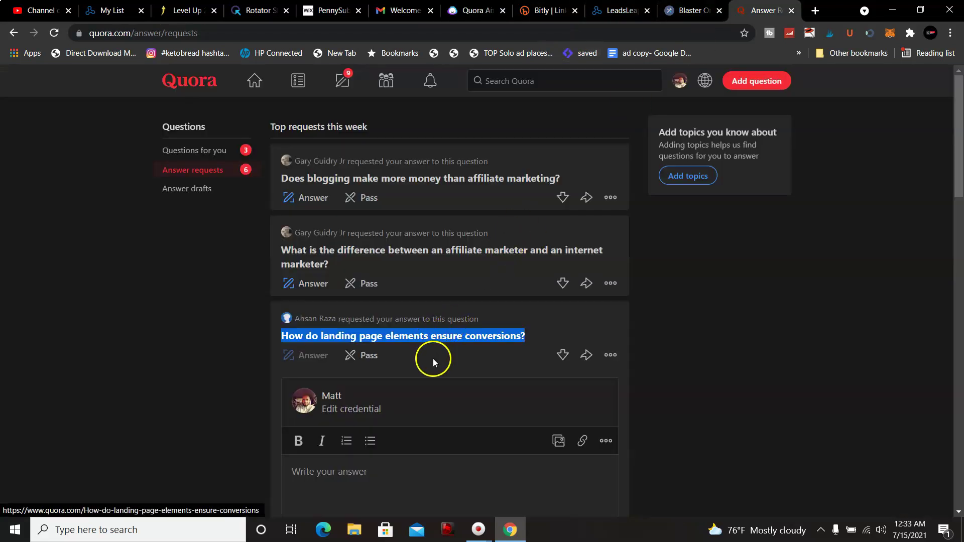
left_click(351, 472)
key("ctrl+v")
left_click(314, 282)
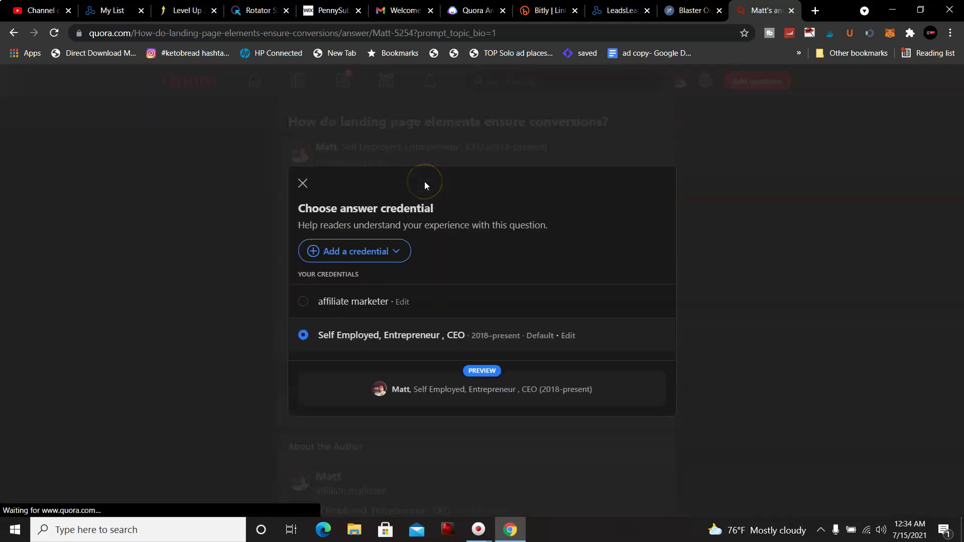
left_click(786, 172)
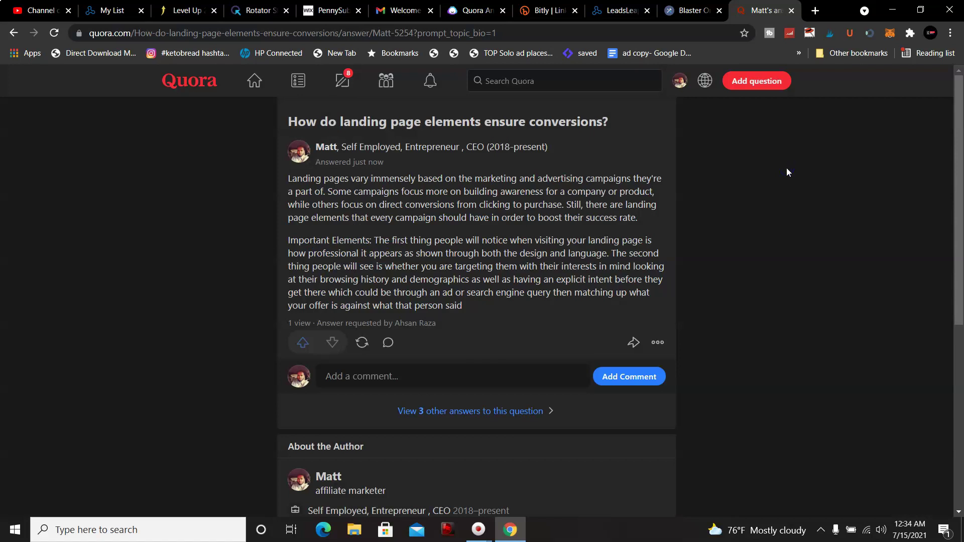